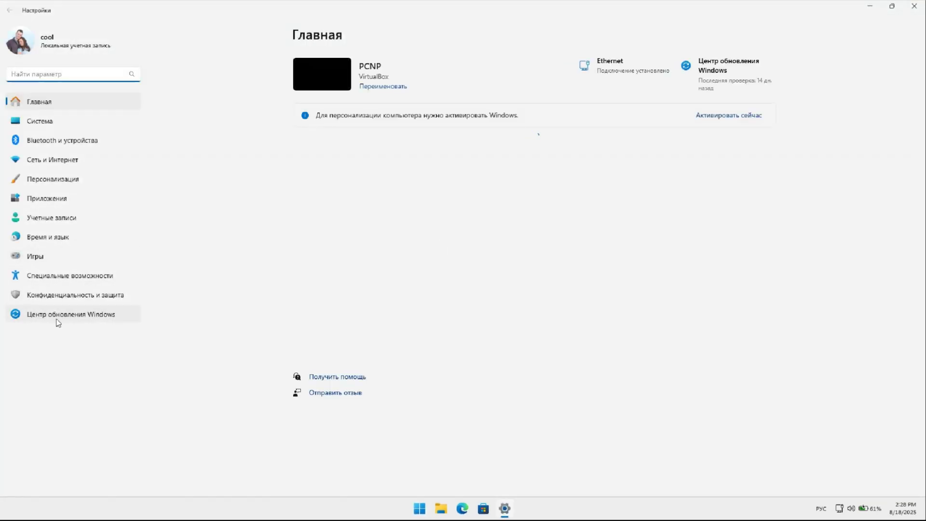
On the Windows Update page, resume the updates paused until 8/25/2025.
click(70, 316)
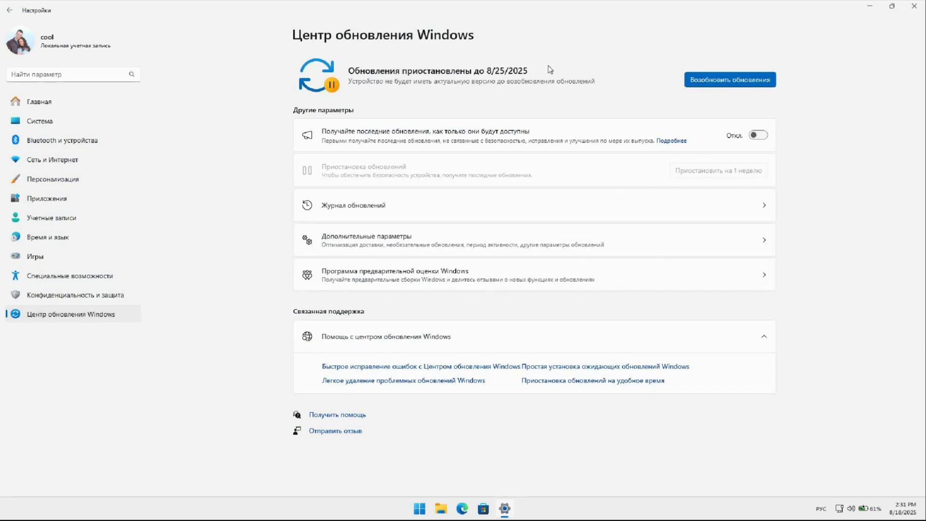
click(708, 80)
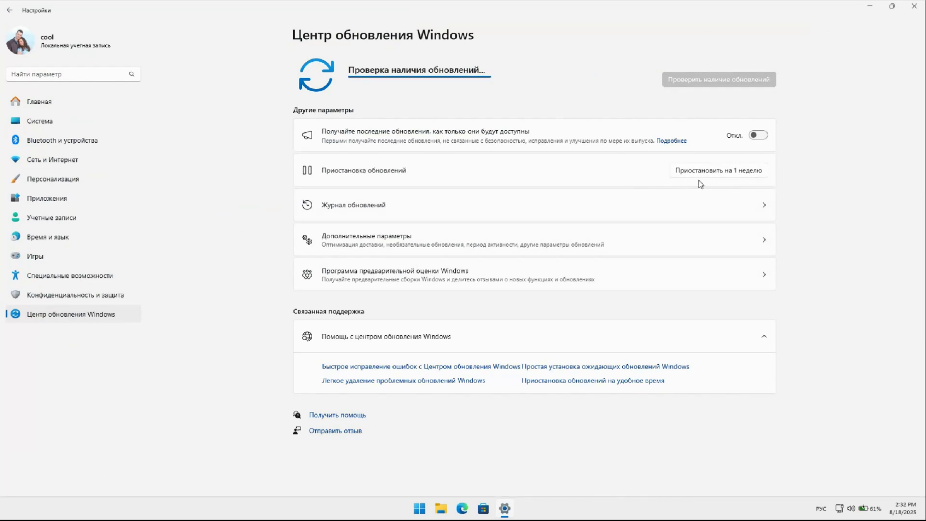
Launch Registry Editor from a Start menu search for 'реест' and allow it to make changes.
click(870, 6)
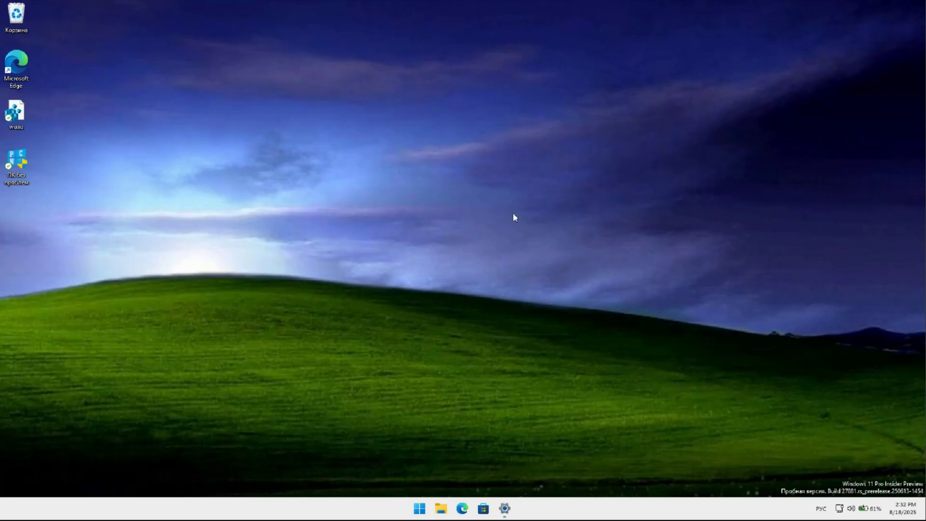
click(420, 507)
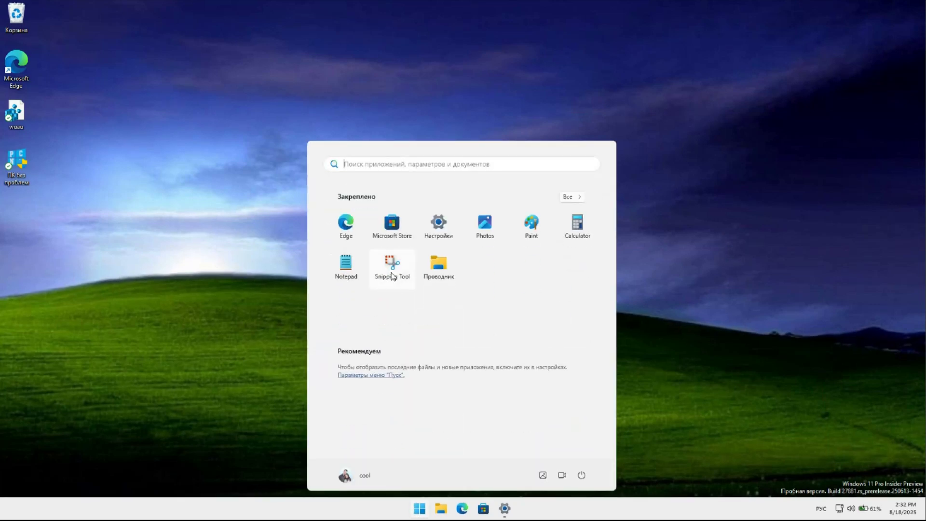
text(реест)
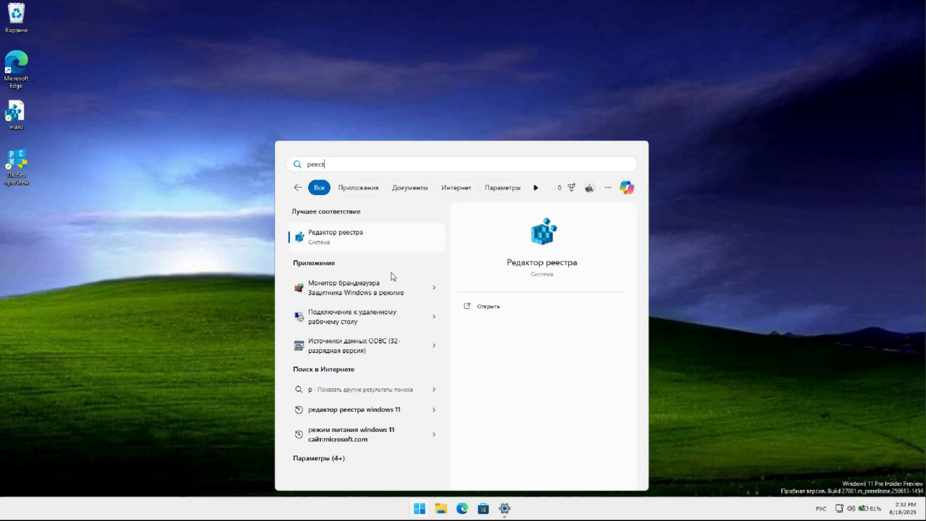
click(321, 248)
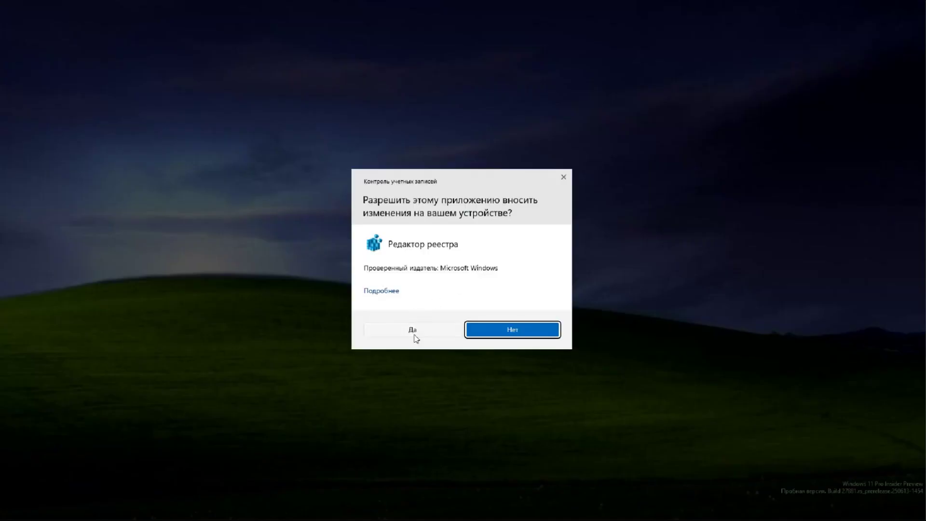
click(414, 334)
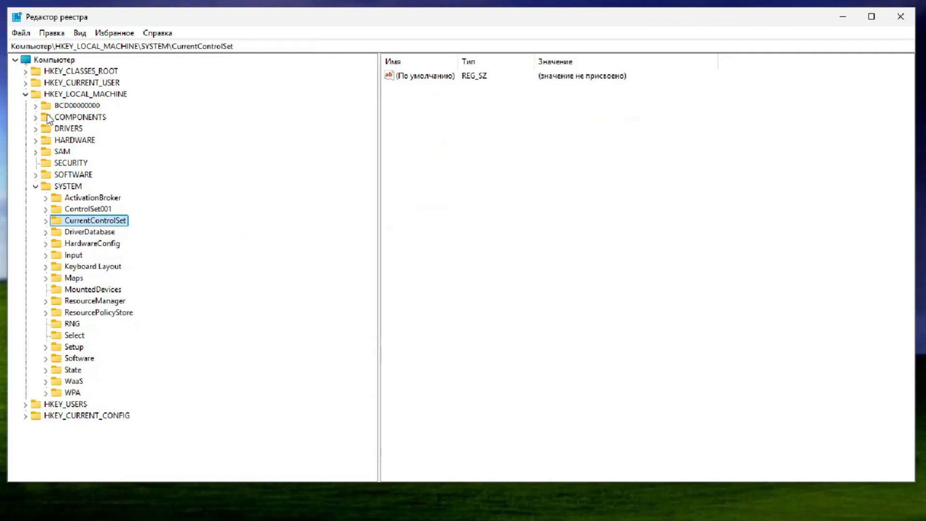
Navigate to HKEY_LOCAL_MACHINE\SOFTWARE\Microsoft\WindowsUpdate\UX\Settings and select FlightSettingsMaxPauseDays, currently 7.
click(81, 96)
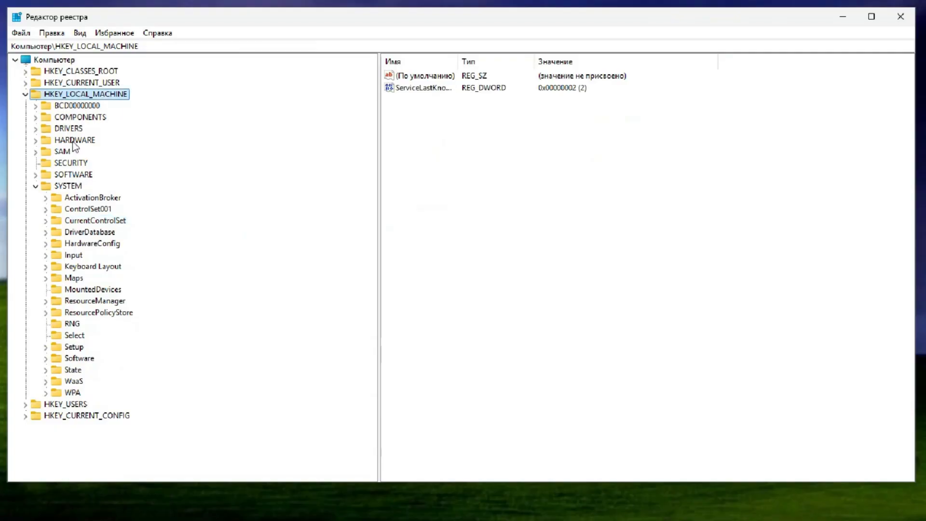
click(35, 186)
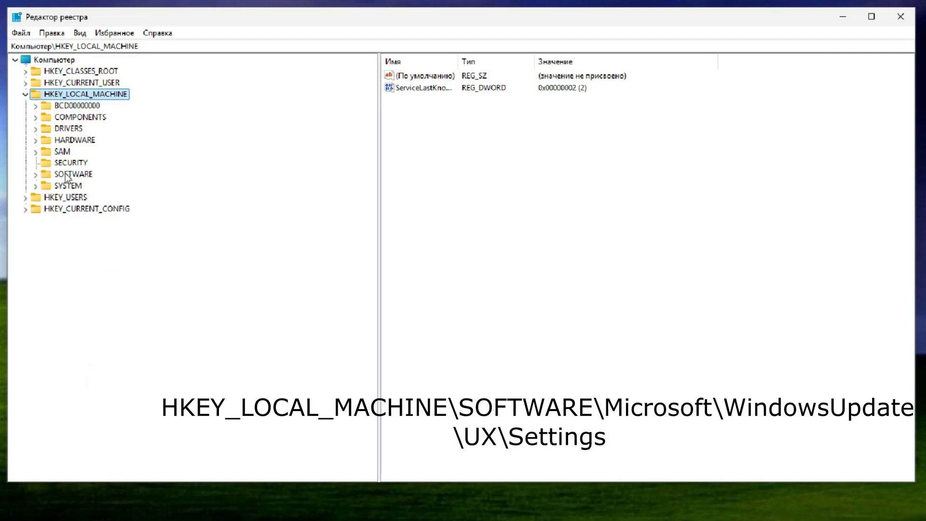
double_click(75, 174)
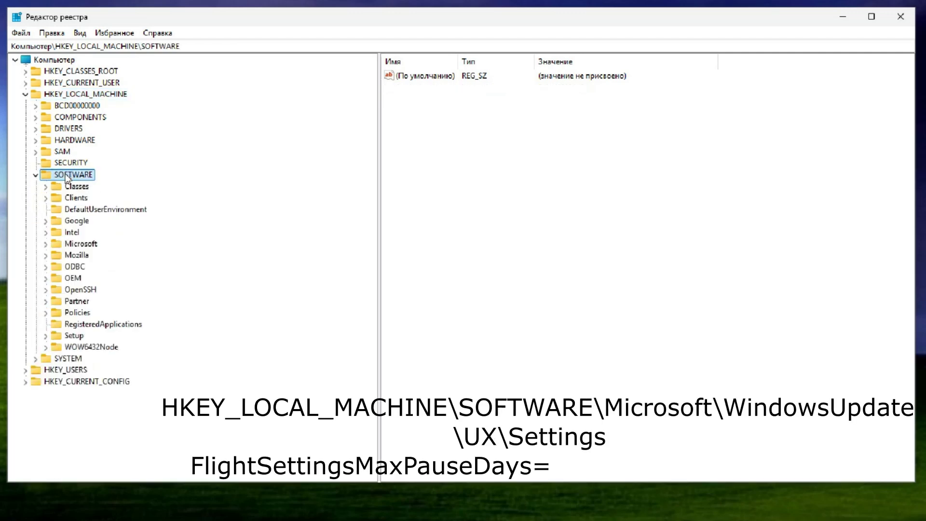
double_click(81, 243)
scroll(109, 357, down, 20)
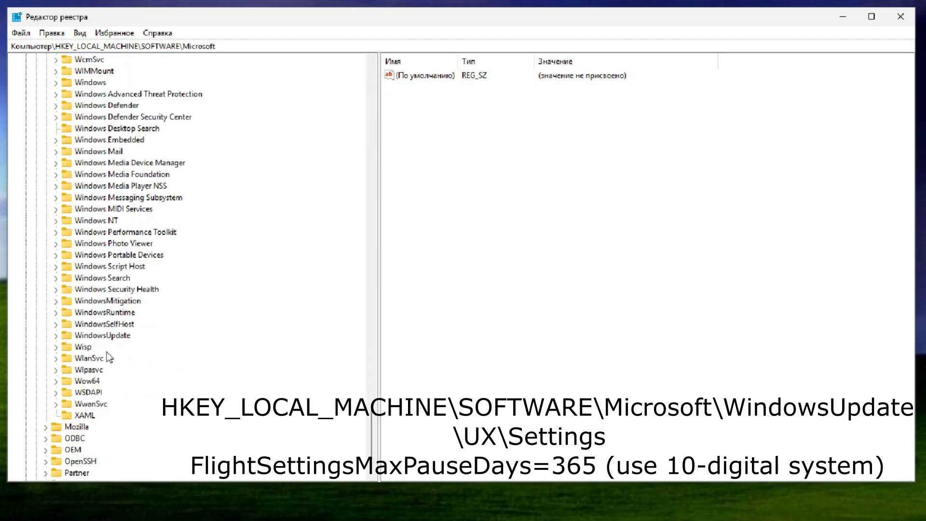
double_click(88, 336)
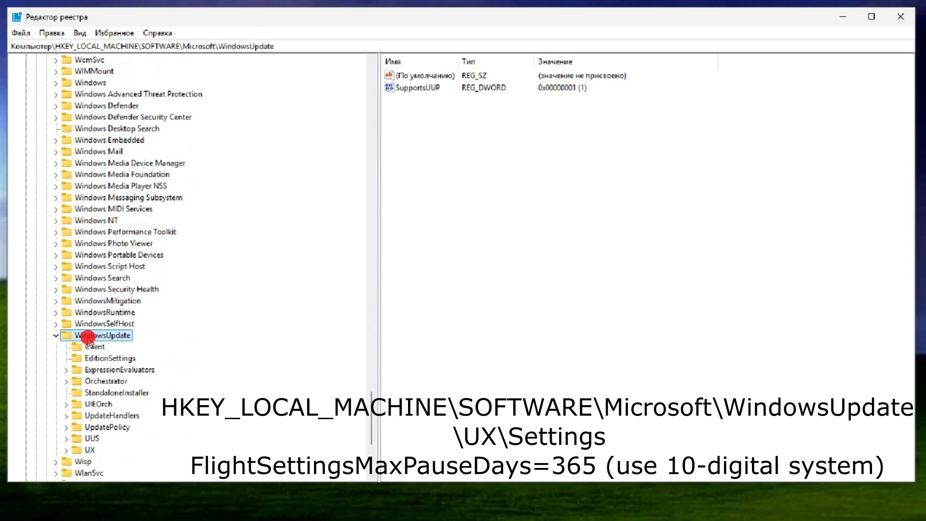
double_click(90, 449)
scroll(113, 433, down, 3)
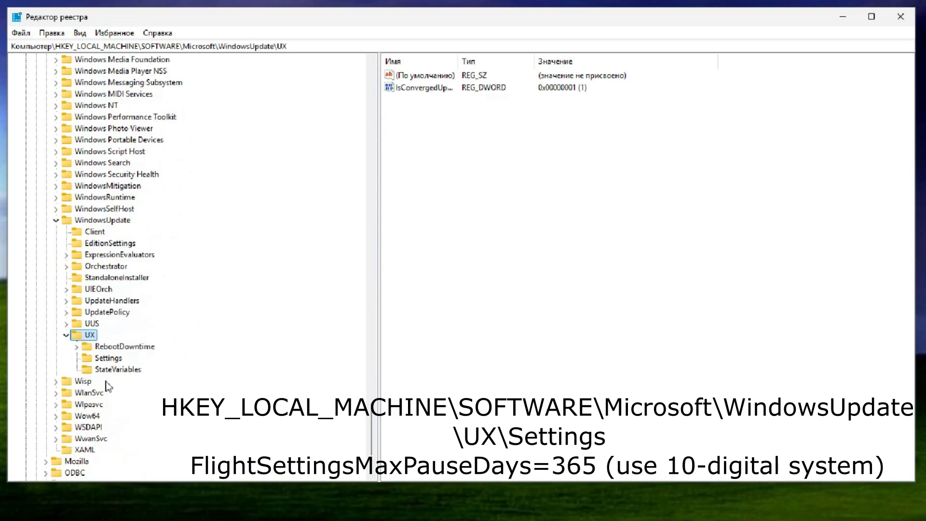
click(108, 358)
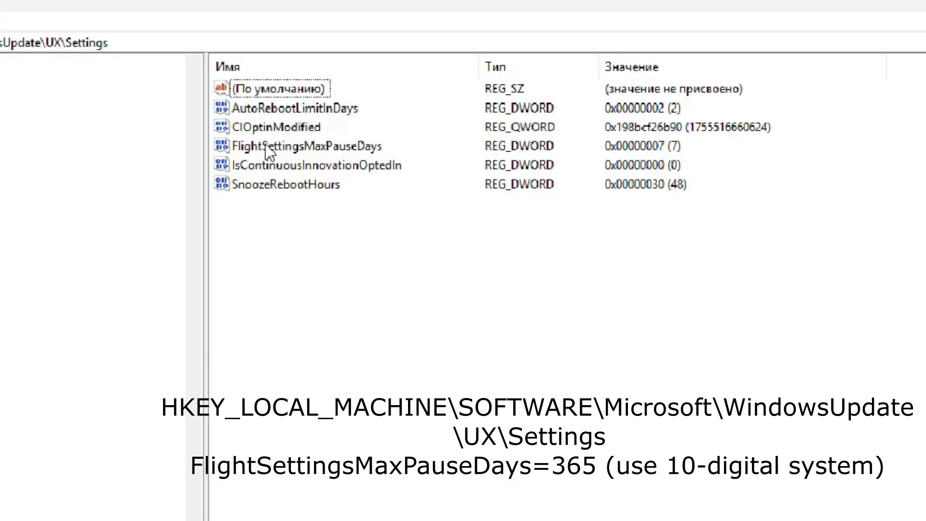
click(413, 112)
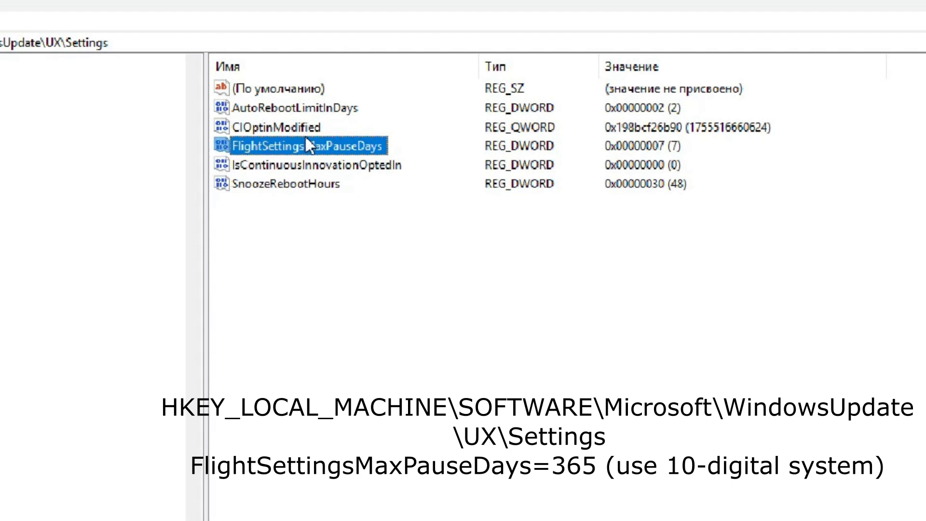
Create a new 32-bit DWORD value in the Settings key, keeping its default name.
right_click(274, 215)
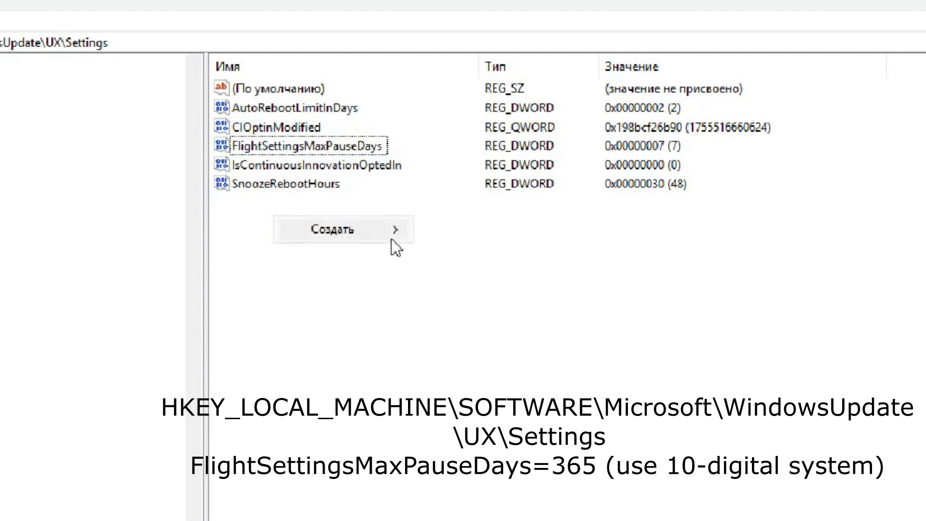
mouse_move(389, 234)
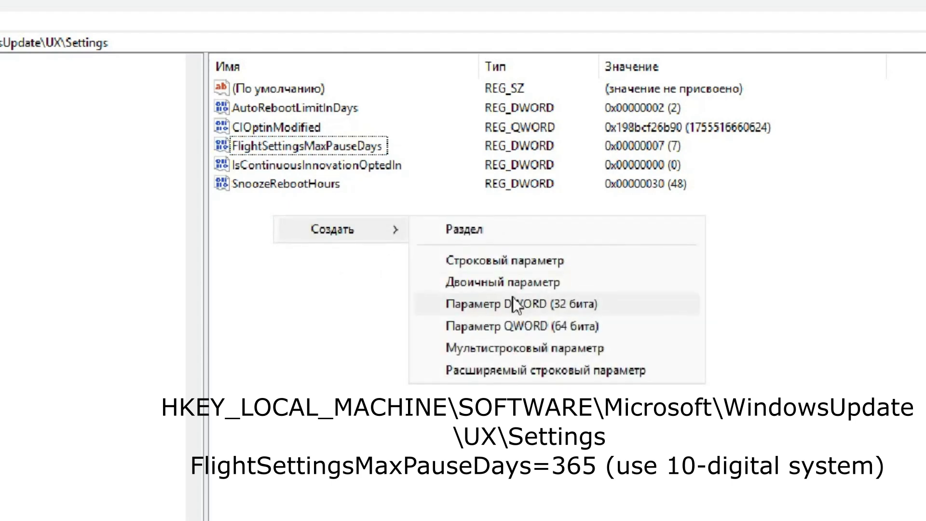
click(534, 298)
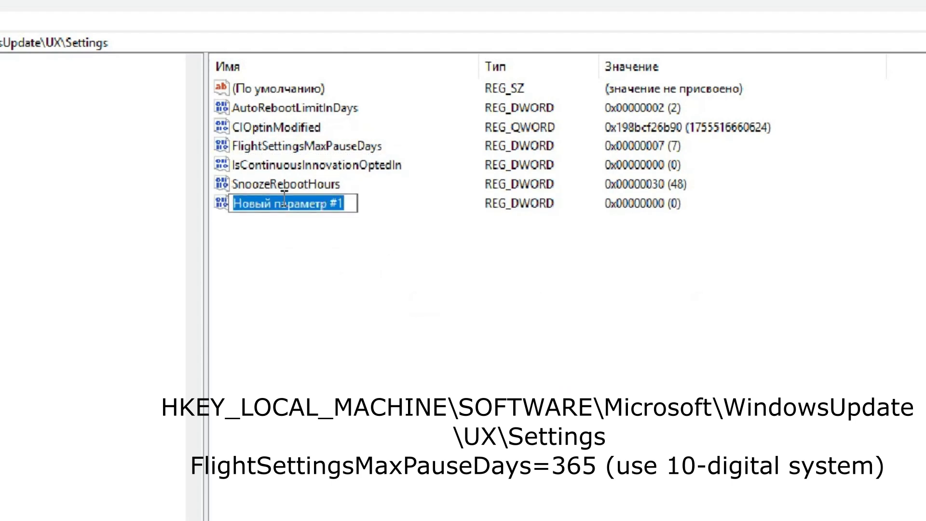
key(Return)
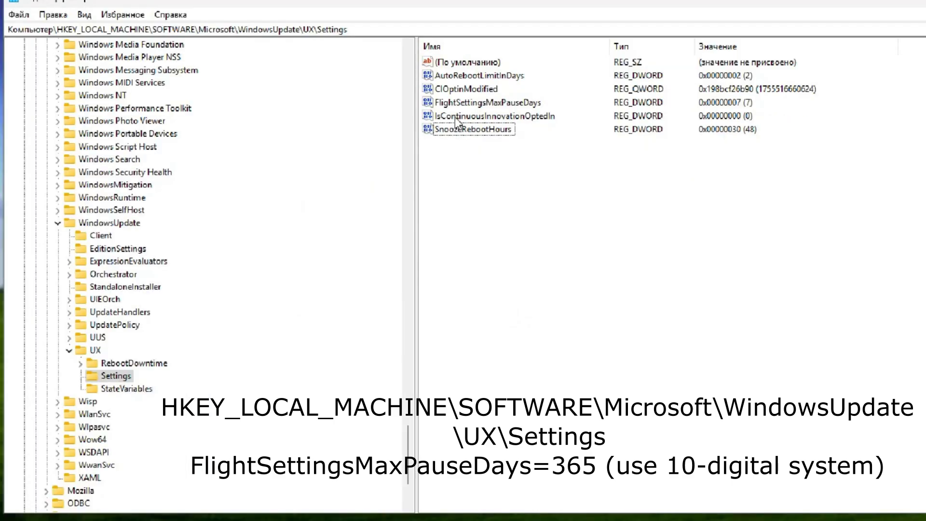
Change FlightSettingsMaxPauseDays value data from 7 to 365.
double_click(487, 103)
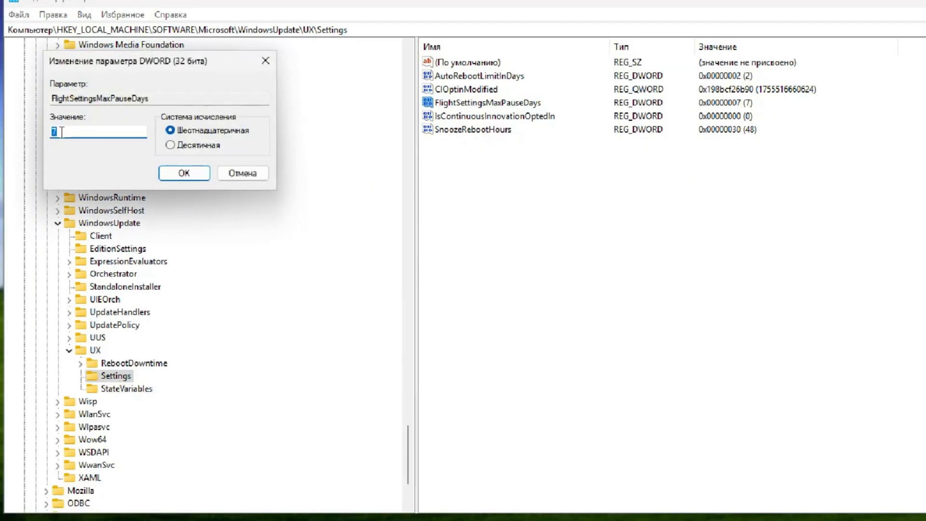
text(365)
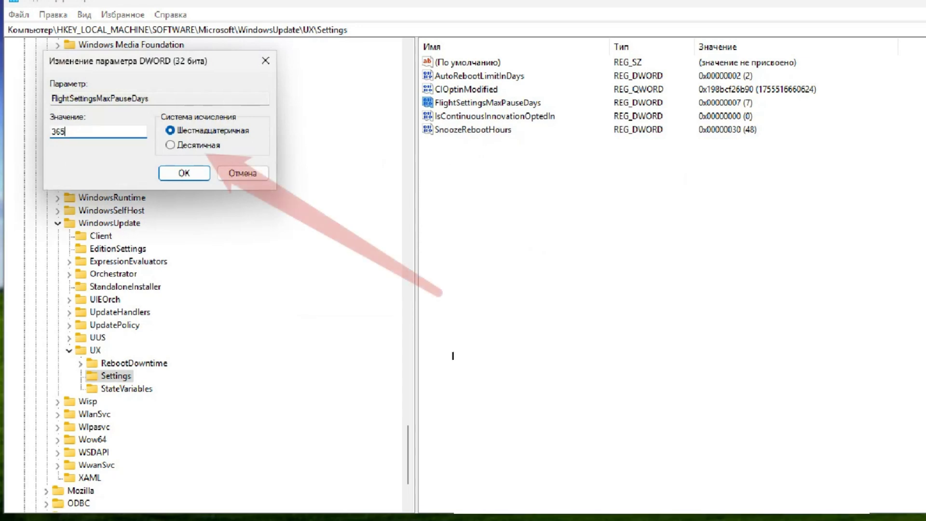
click(191, 174)
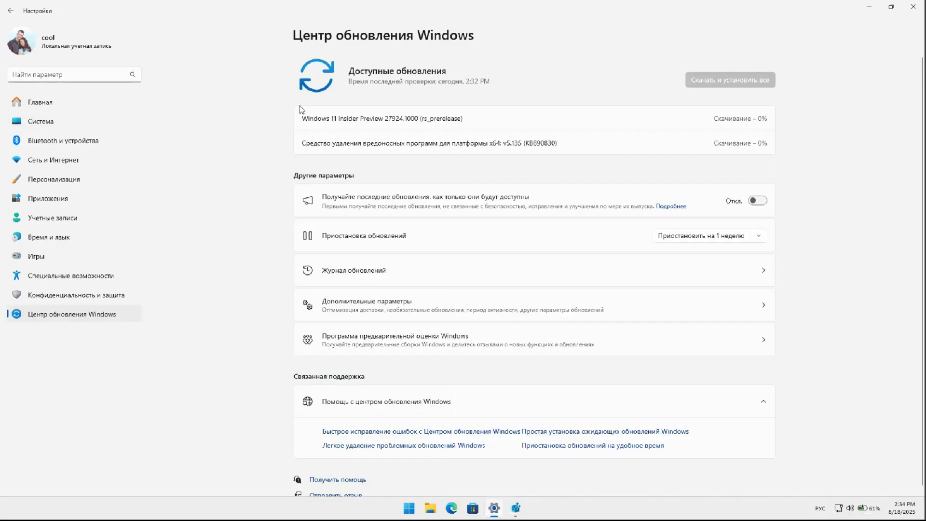
Choose 'Pause for 52 weeks' so updates stay paused until 8/17/2026, then close Settings.
click(764, 237)
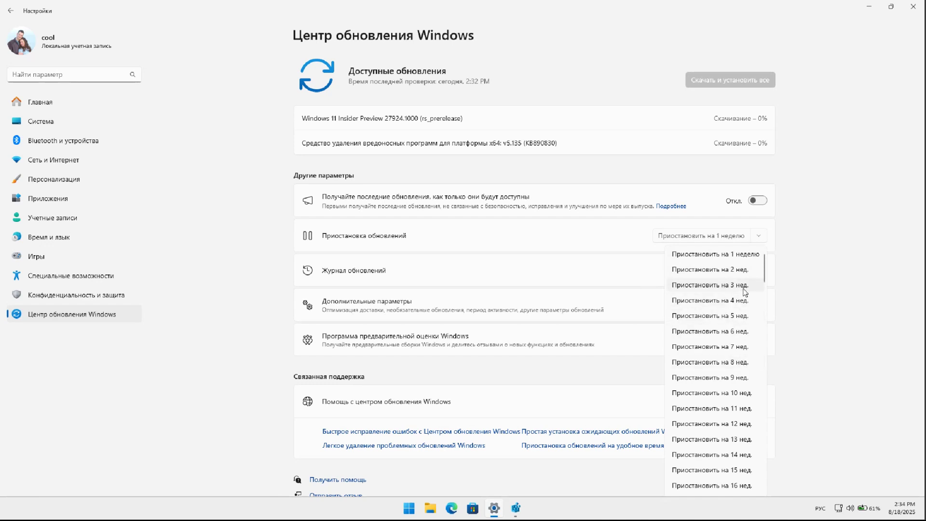
drag(767, 268, 762, 363)
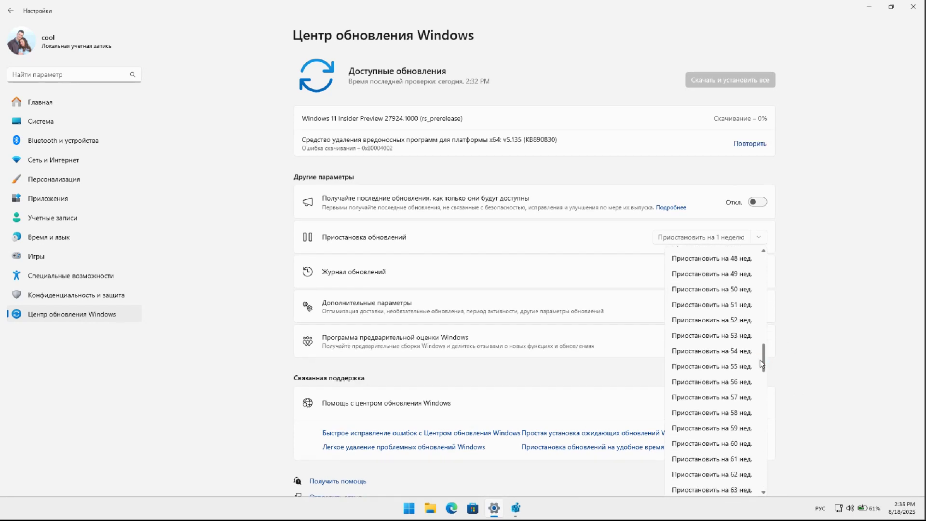
click(722, 320)
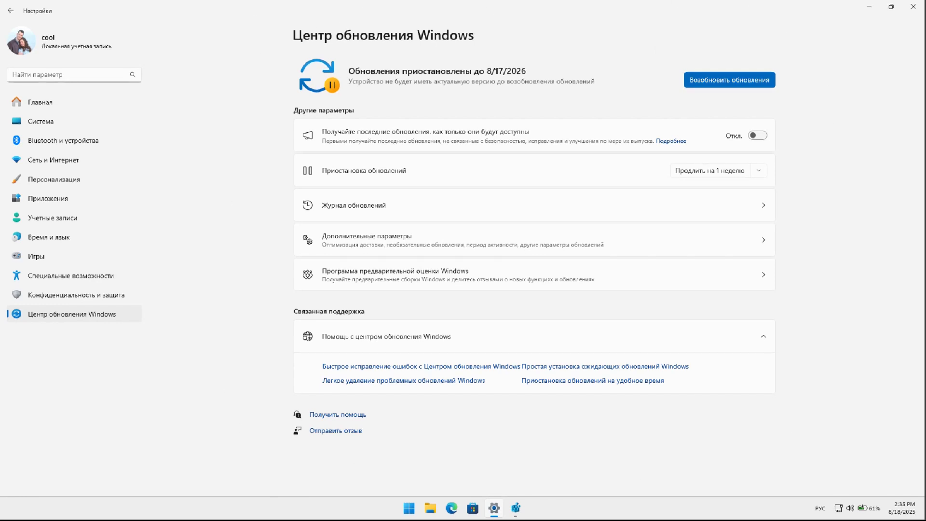
click(913, 15)
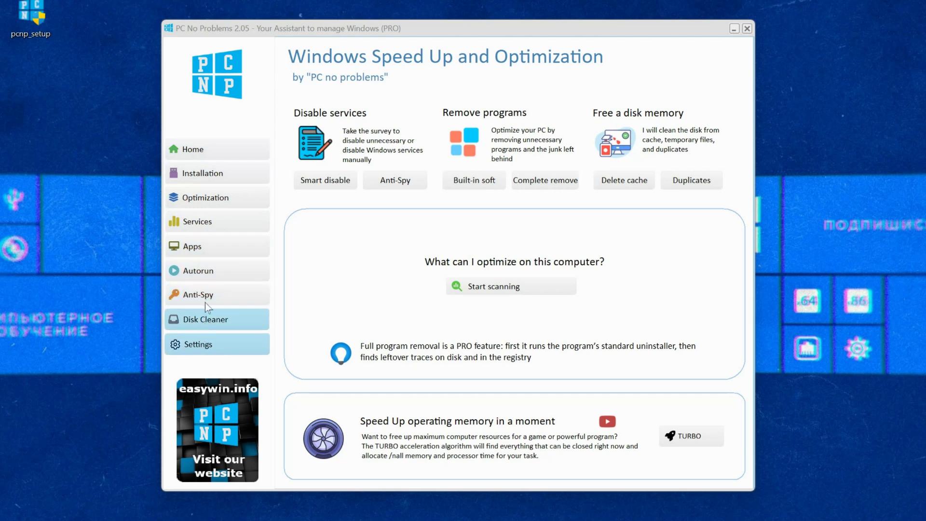
Run the PC No Problems scan, then browse the All Services, Popular and Smart disabling service tabs.
click(461, 286)
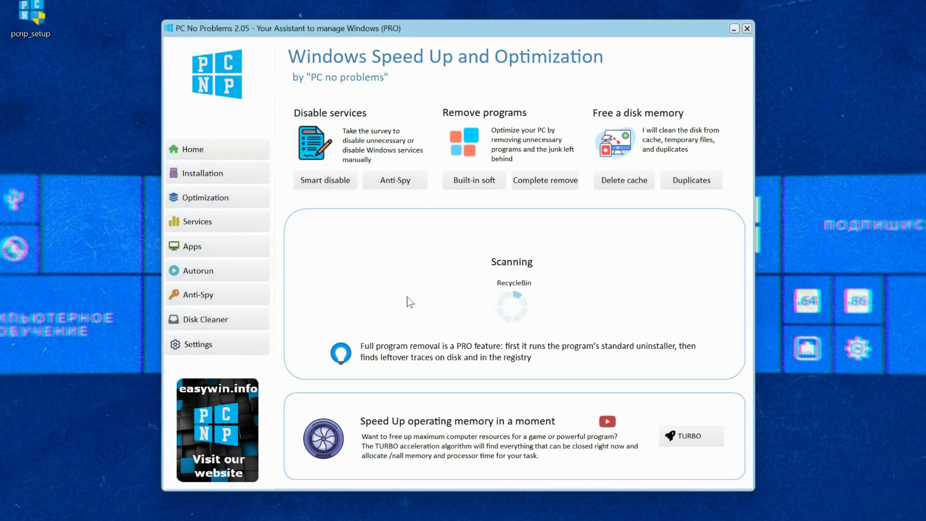
click(209, 223)
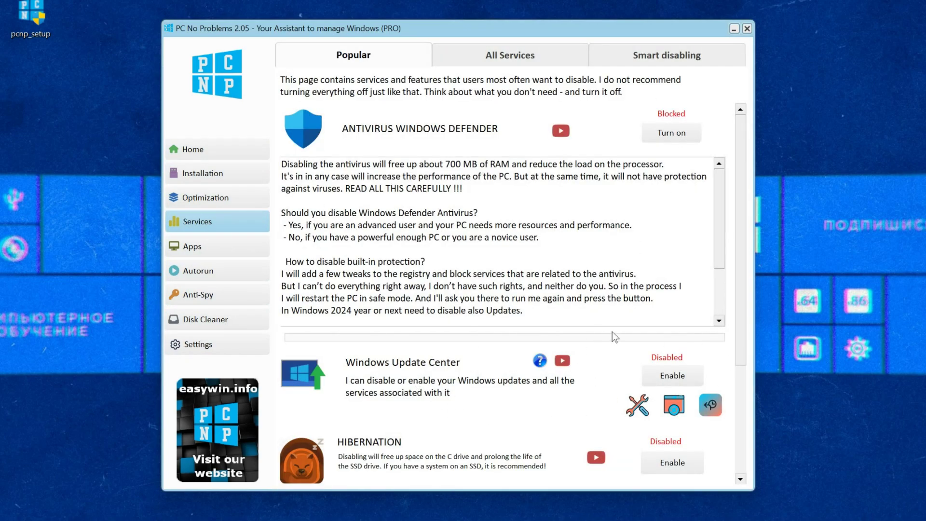
click(510, 54)
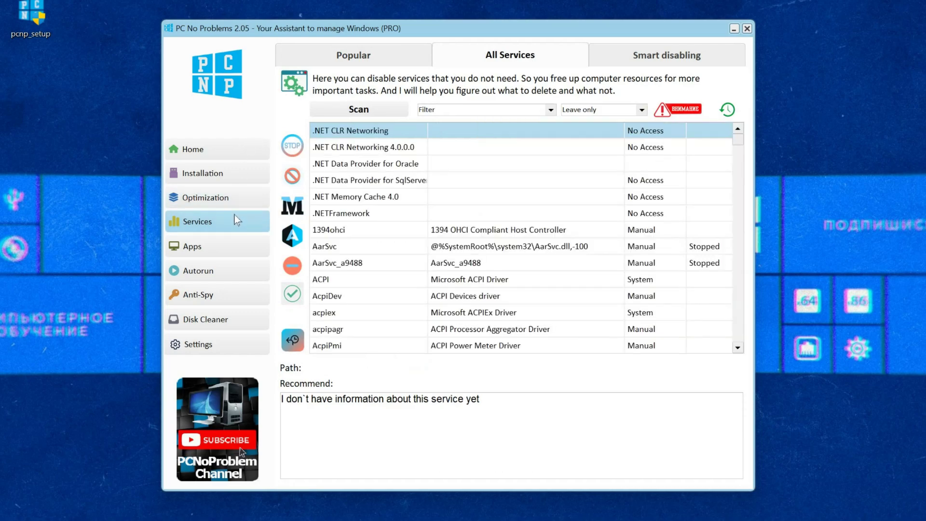
click(354, 55)
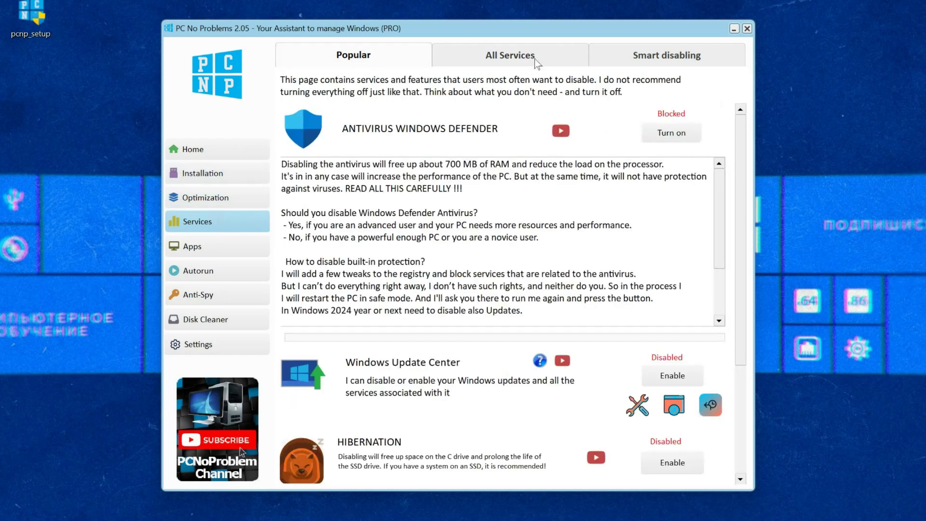
click(661, 56)
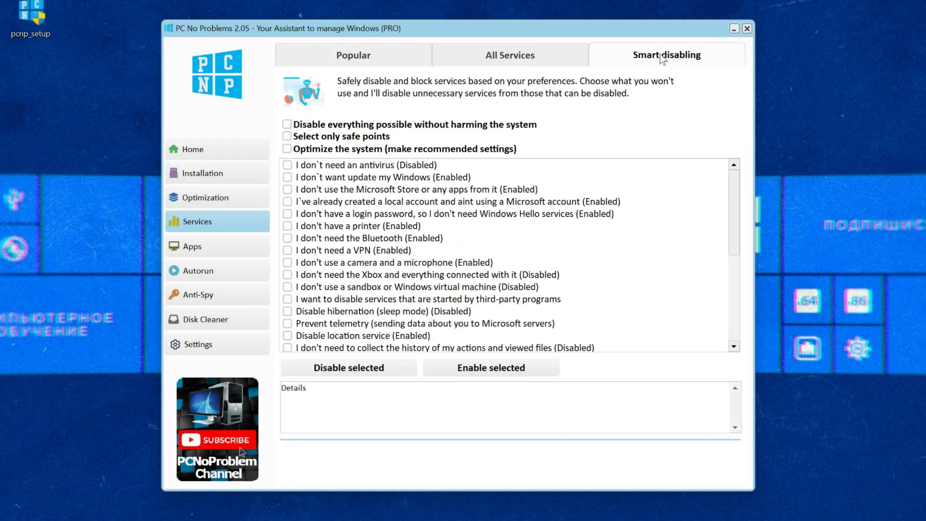
click(500, 56)
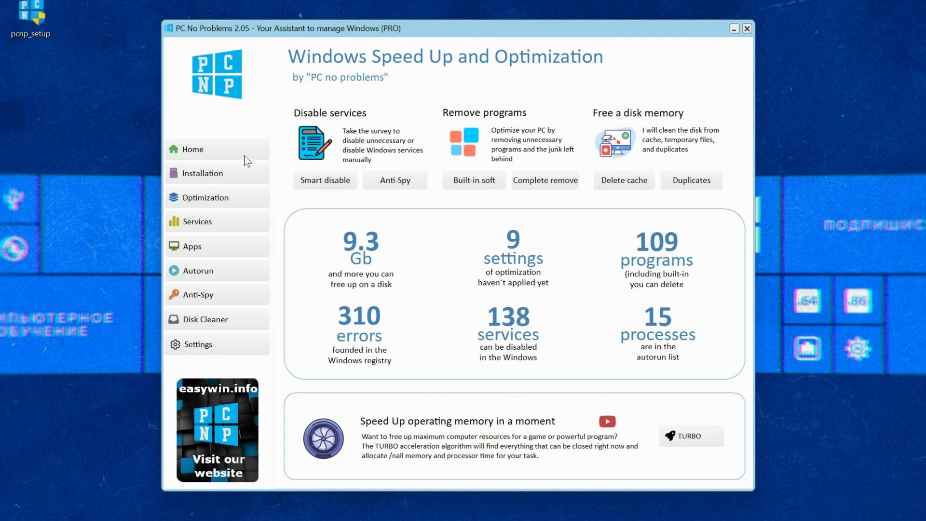
Review the Smart disabling services checklist and the Anti-Spy telemetry page.
click(245, 222)
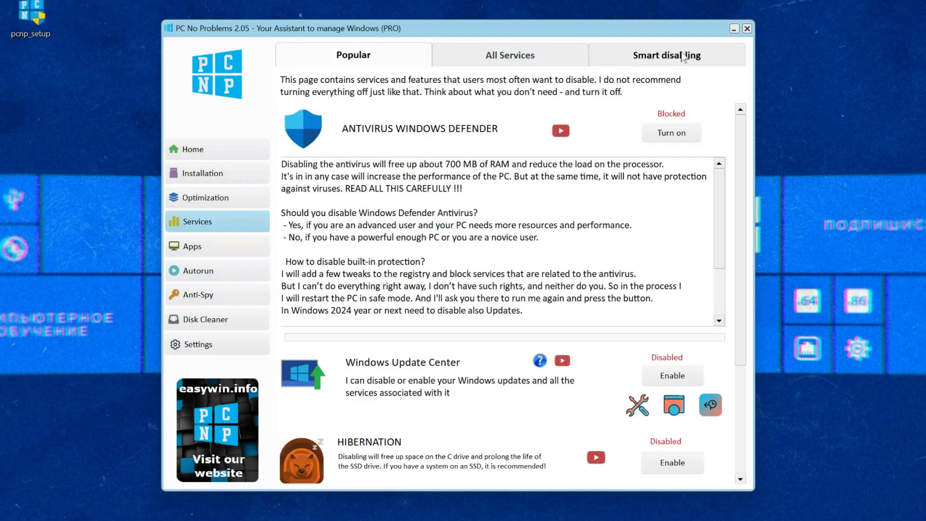
click(683, 56)
scroll(354, 316, down, 5)
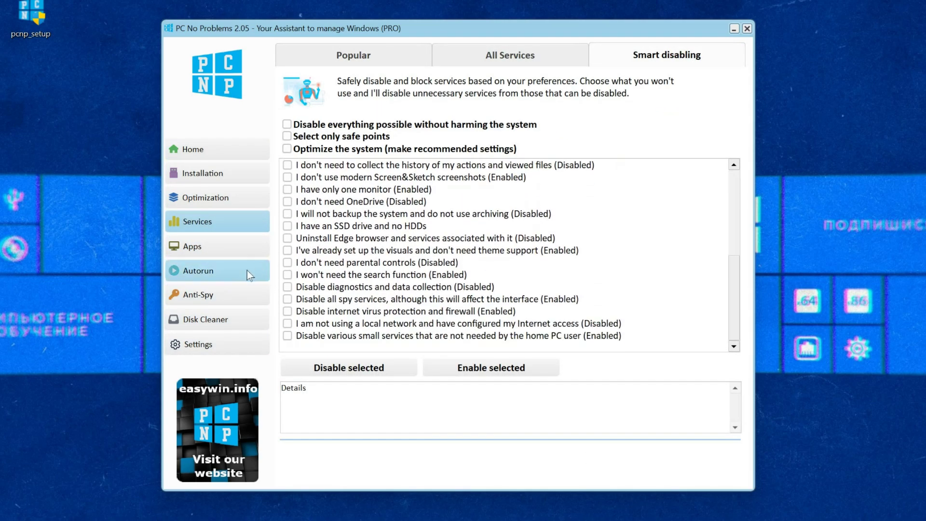
click(209, 294)
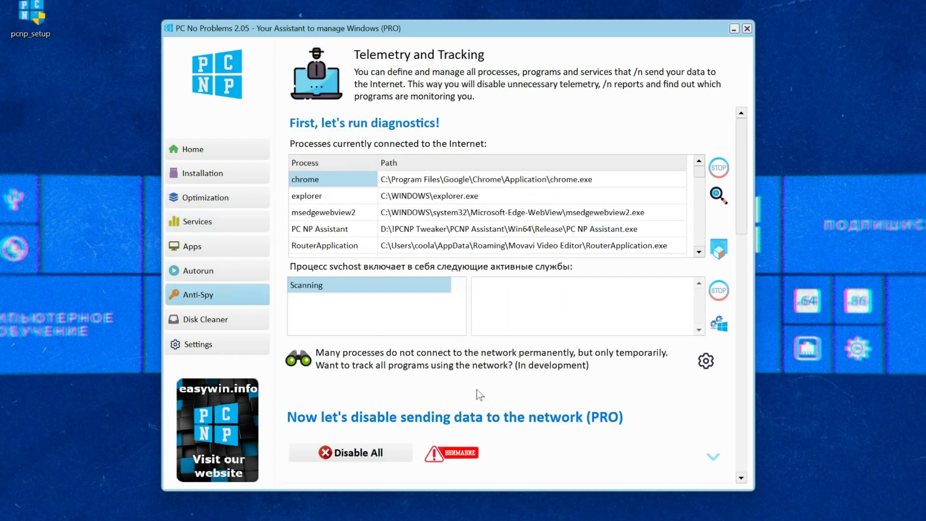
scroll(476, 389, down, 5)
scroll(492, 334, down, 7)
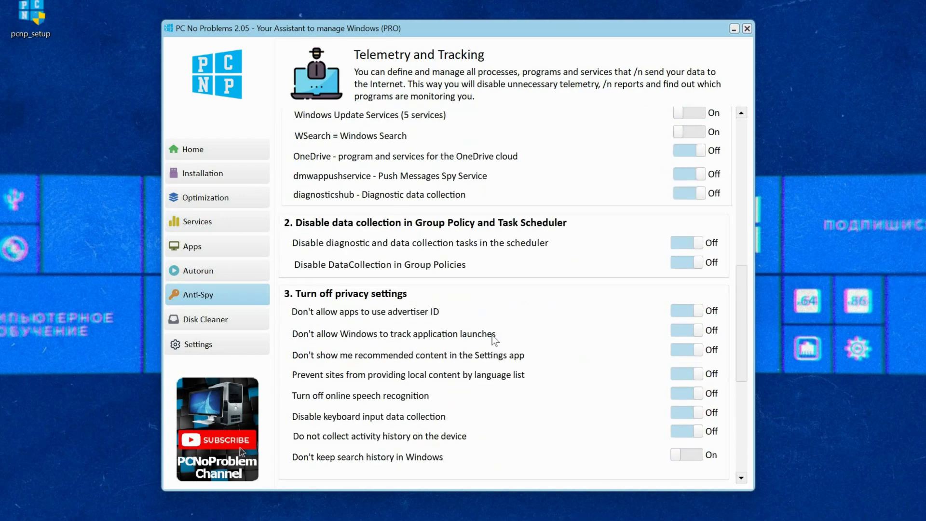
Check the Disk Cleaner page, return Home, then open the Autorun startup applications list.
click(240, 318)
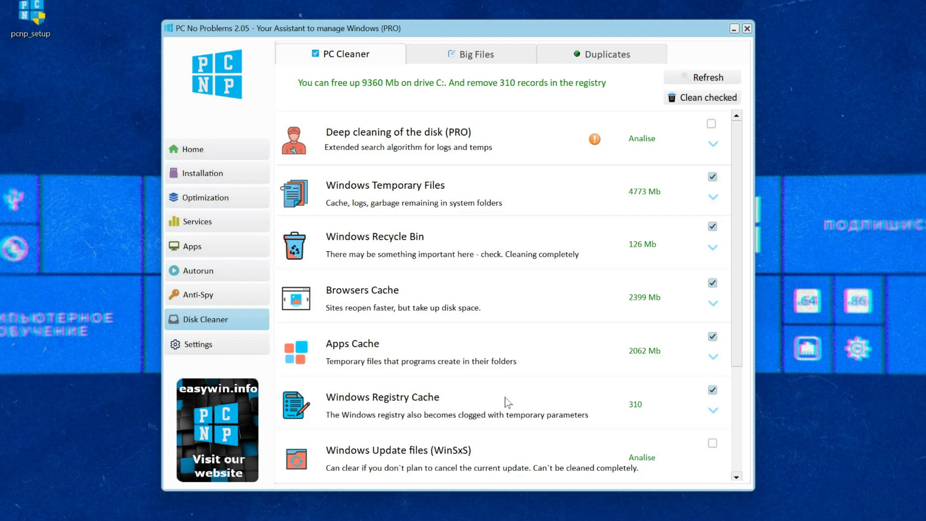
click(225, 150)
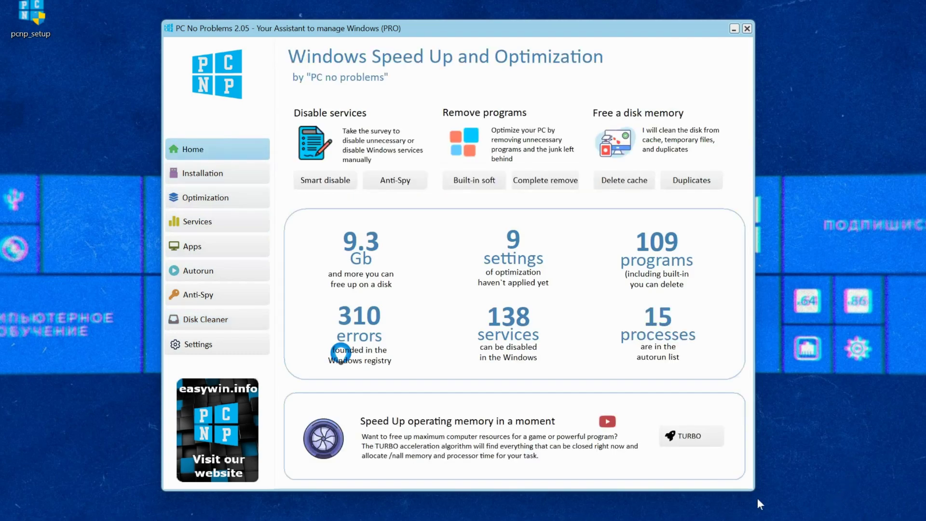
click(187, 268)
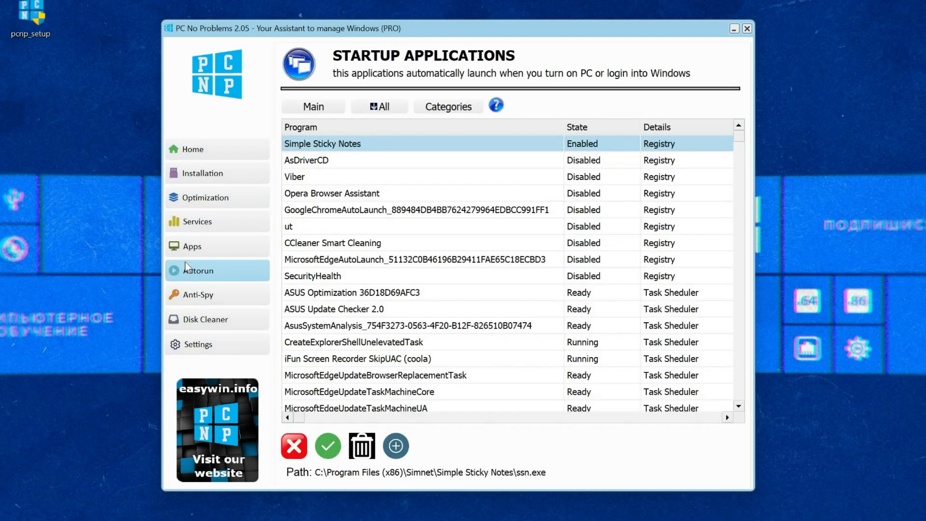